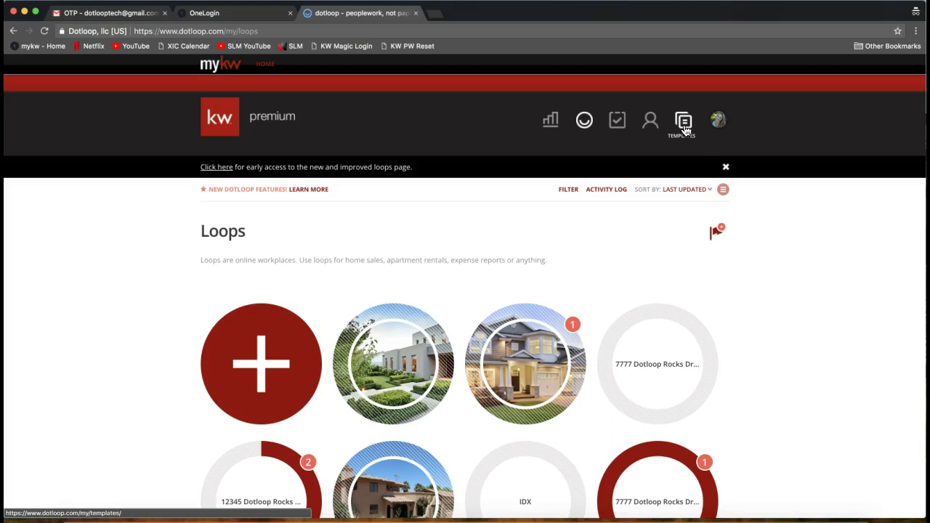
- Open the Templates page and copy the account's upload e-mail address shown under the heading
{"action": "left_click", "coordinate": [683, 129]}
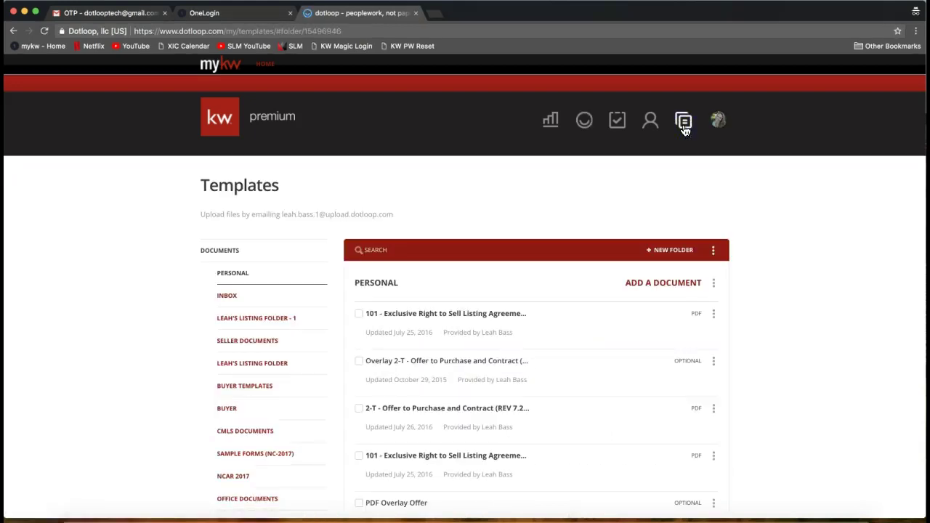
{"action": "left_click", "coordinate": [684, 128]}
{"action": "left_click_drag", "start_coordinate": [400, 214], "coordinate": [288, 229]}
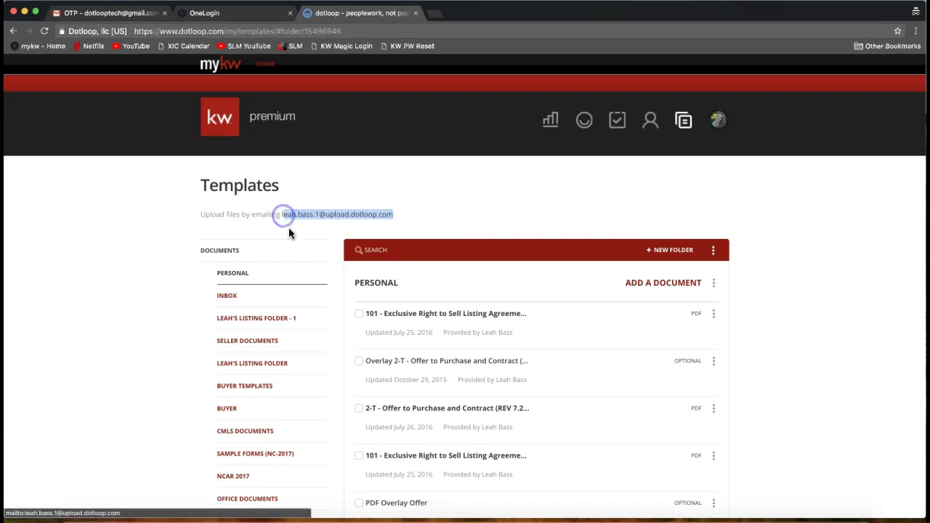
{"action": "left_click_drag", "start_coordinate": [433, 214], "coordinate": [283, 218]}
{"action": "key", "text": "ctrl+c"}
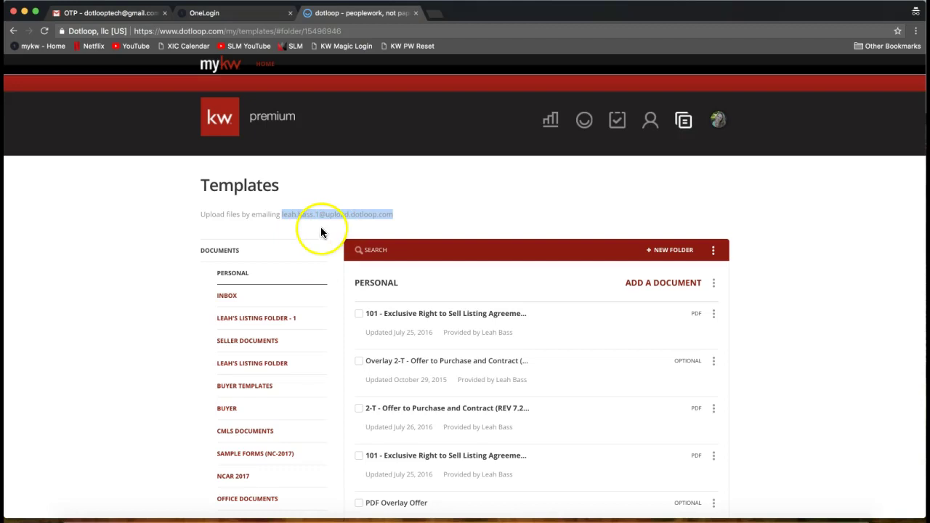
- Switch to Gmail and open the OTP message with the attached Offer to Purchase PDF from the inbox
{"action": "left_click", "coordinate": [129, 15]}
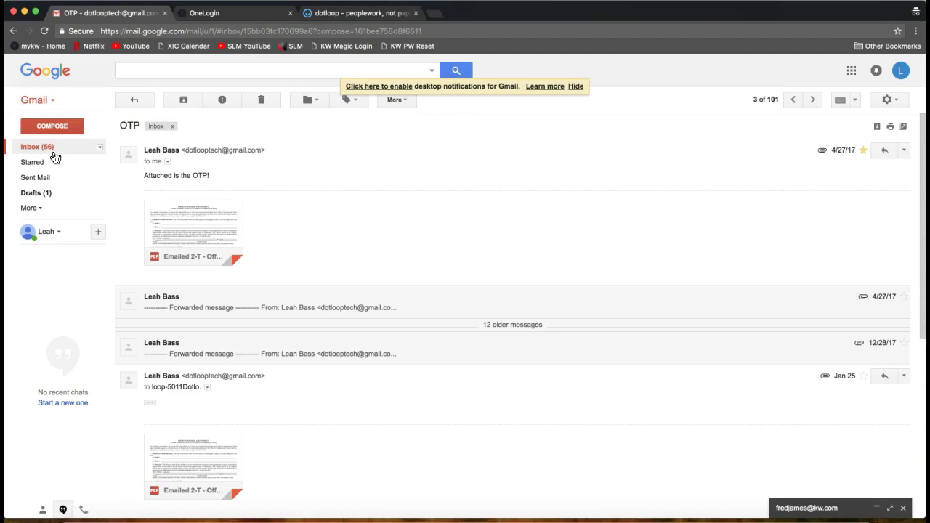
{"action": "left_click", "coordinate": [53, 149]}
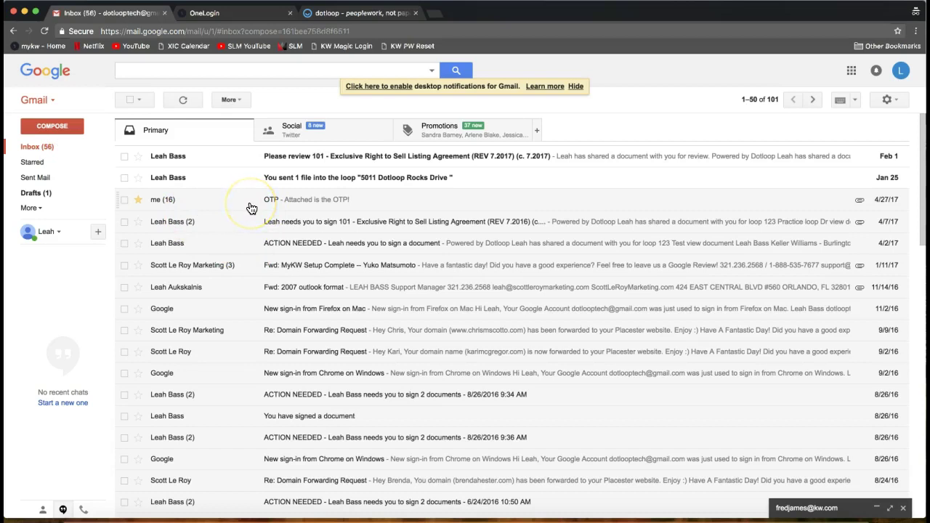
{"action": "left_click", "coordinate": [252, 208]}
{"action": "mouse_move", "coordinate": [228, 232]}
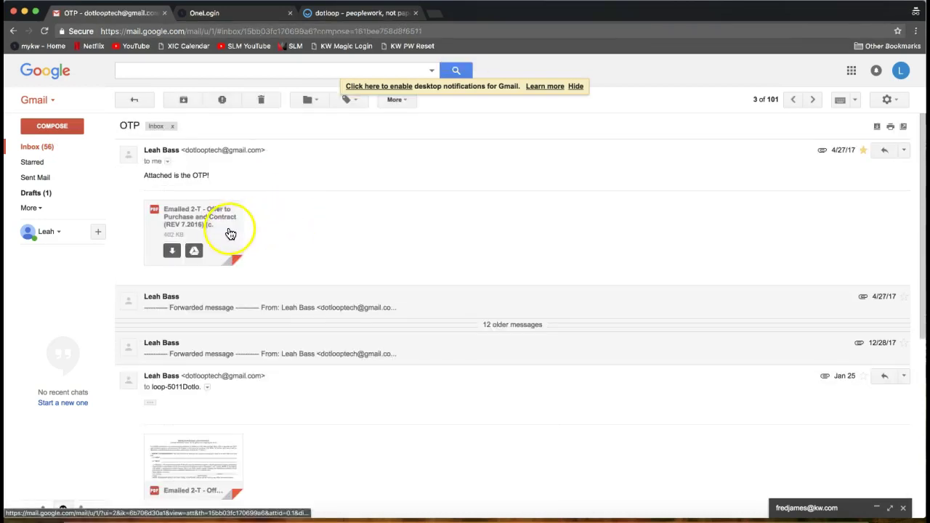
- Forward the first OTP message with its attachment to the copied upload e-mail address
{"action": "left_click", "coordinate": [903, 151]}
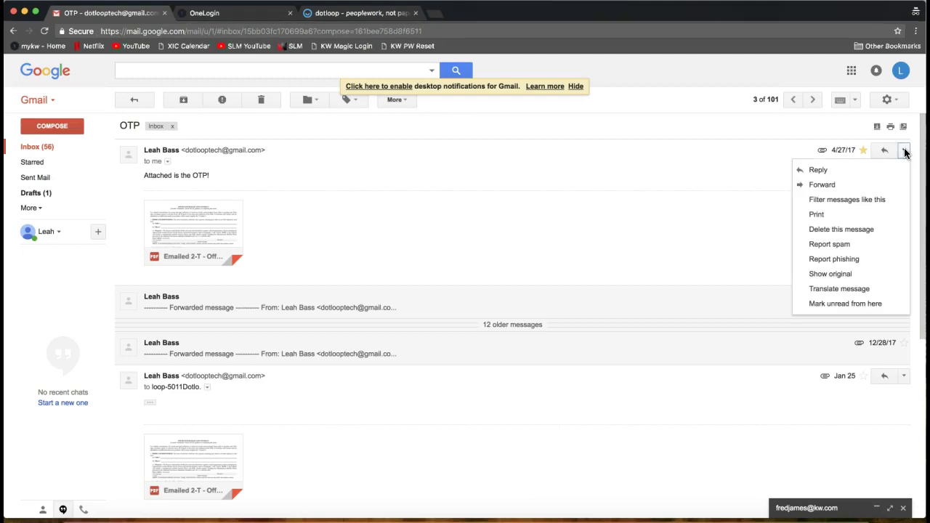
{"action": "left_click", "coordinate": [825, 186]}
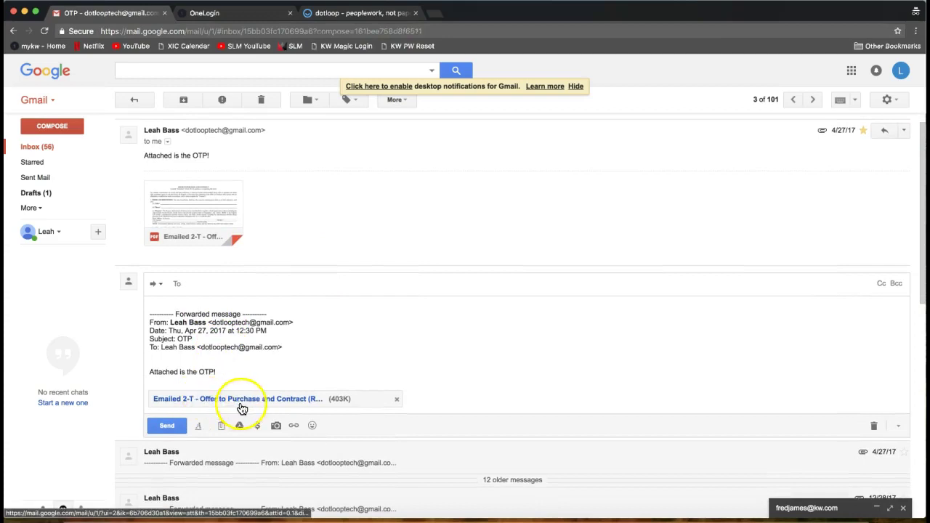
{"action": "right_click", "coordinate": [209, 287]}
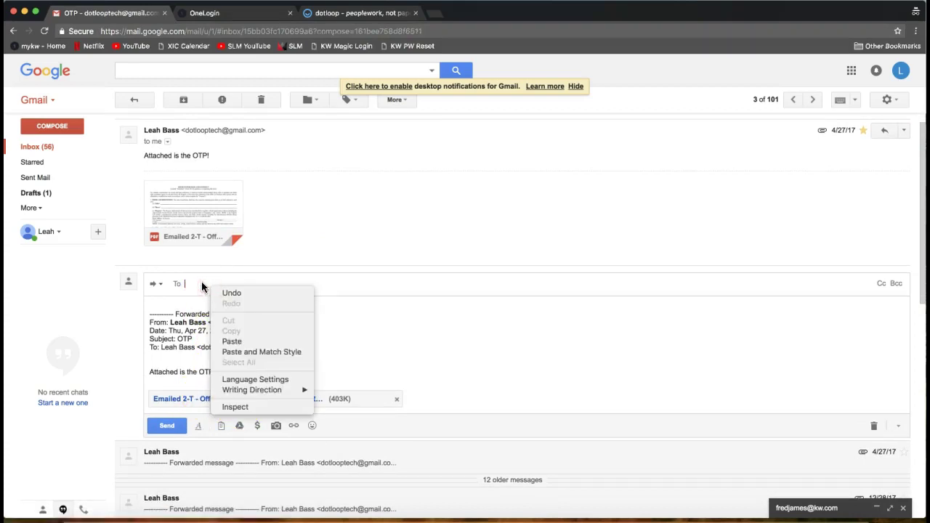
{"action": "left_click", "coordinate": [231, 341]}
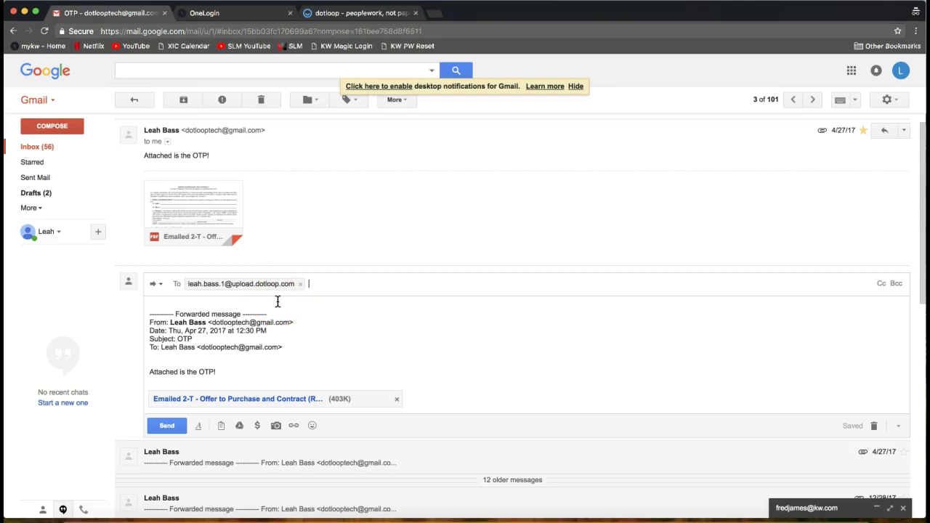
{"action": "left_click", "coordinate": [165, 427]}
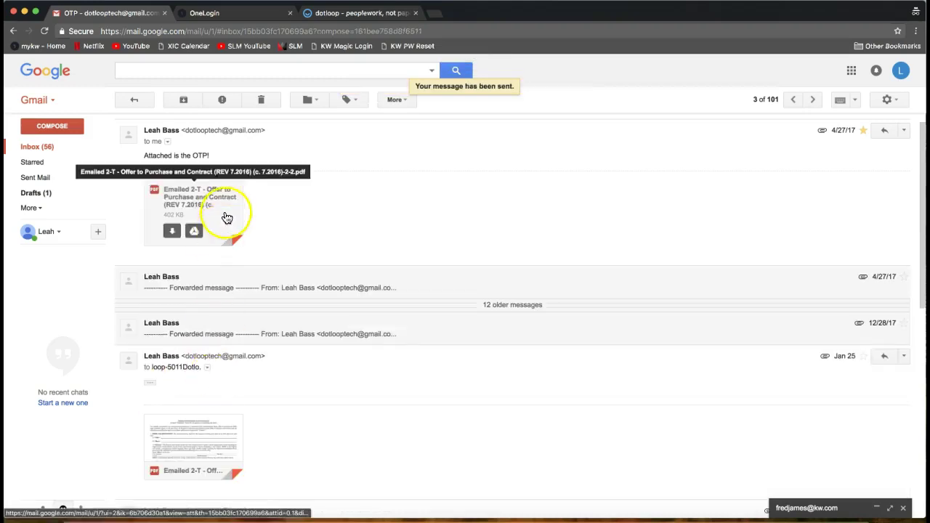
{"action": "left_click_drag", "start_coordinate": [144, 175], "coordinate": [221, 181]}
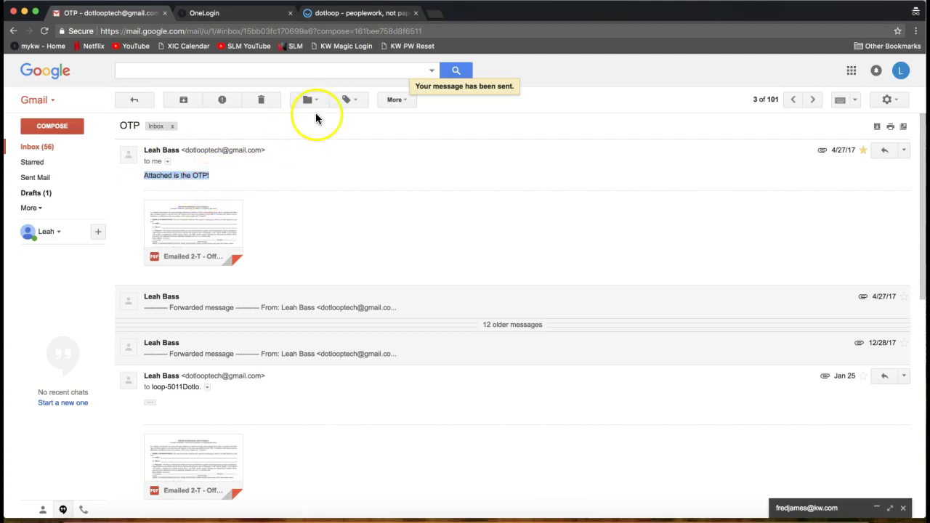
- Switch back to dotloop and check the template Inbox folder for the forwarded document
{"action": "left_click", "coordinate": [330, 15]}
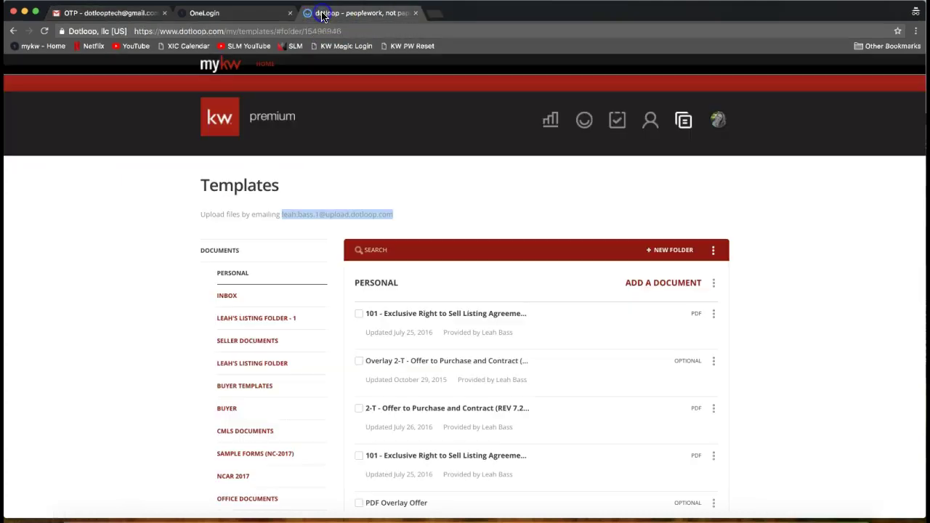
{"action": "left_click", "coordinate": [230, 302]}
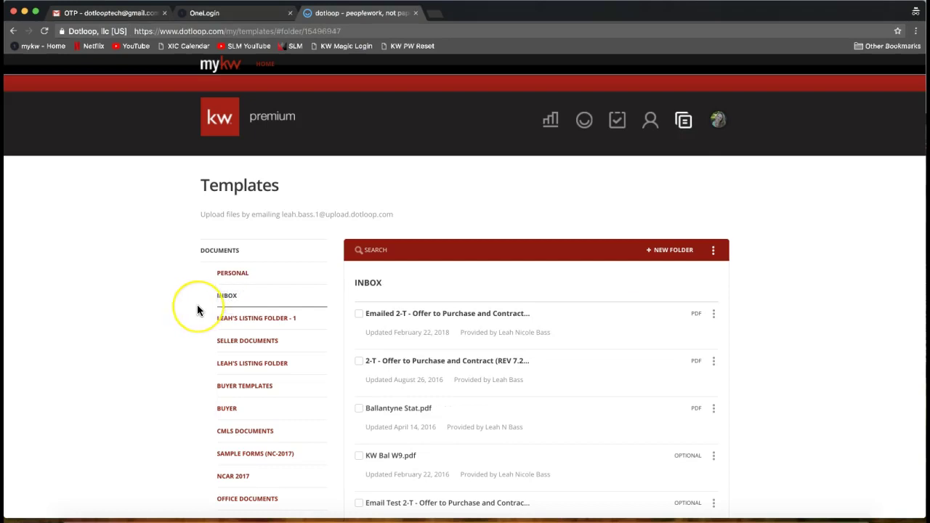
{"action": "scroll", "coordinate": [398, 325], "scroll_direction": "down", "scroll_amount": 1}
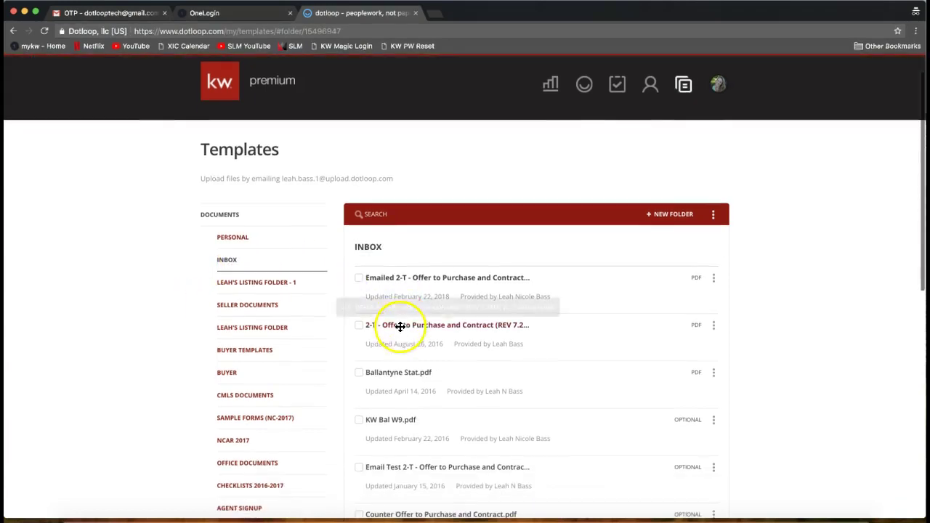
- Go to the Loops page and open the first 7777 Dotloop Rocks Drive loop in the top row
{"action": "left_click", "coordinate": [585, 92]}
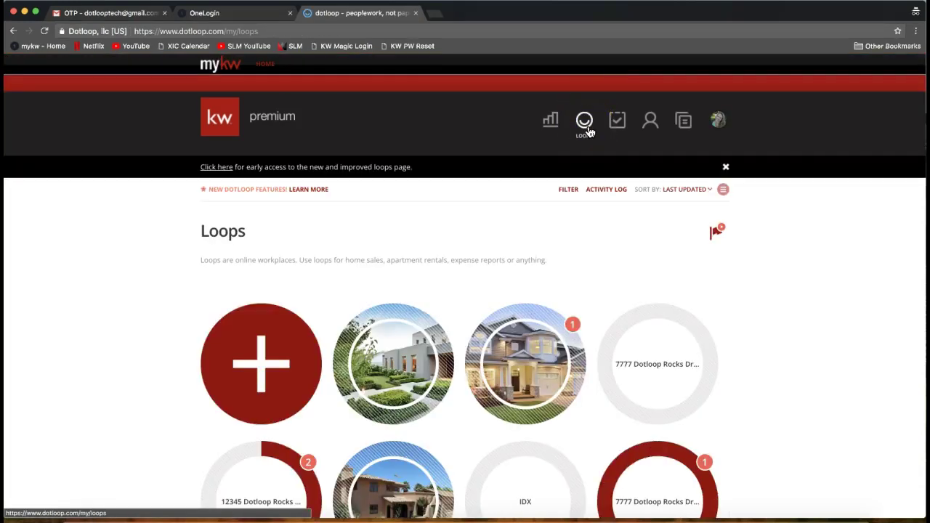
{"action": "left_click", "coordinate": [584, 125]}
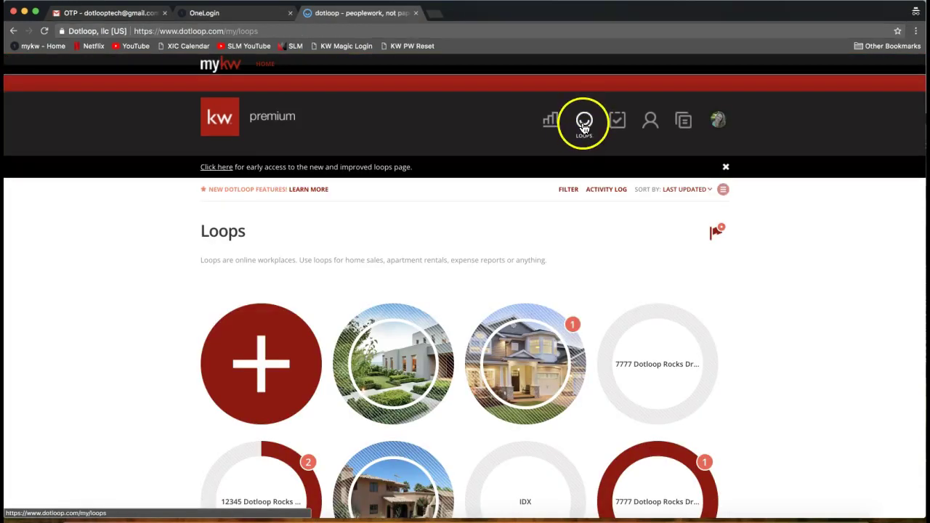
{"action": "scroll", "coordinate": [591, 234], "scroll_direction": "down", "scroll_amount": 3}
{"action": "left_click", "coordinate": [656, 276]}
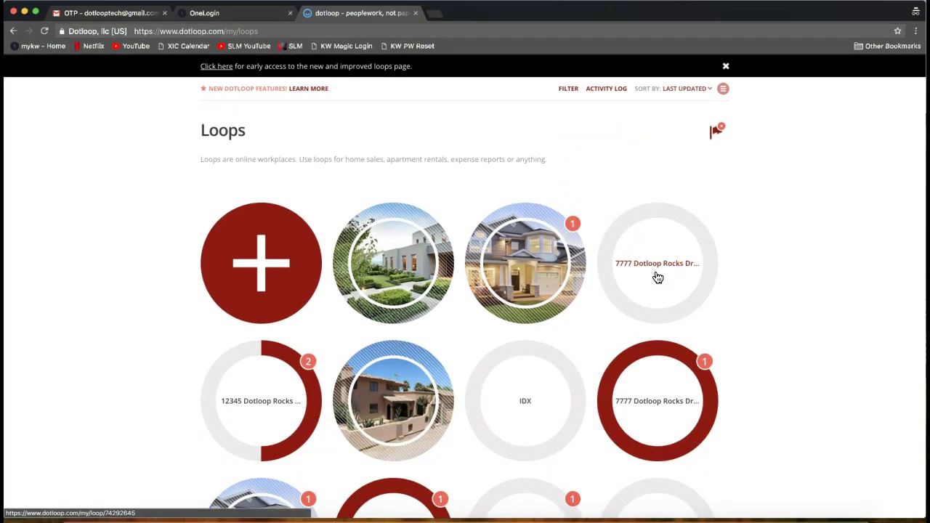
{"action": "left_click", "coordinate": [657, 277]}
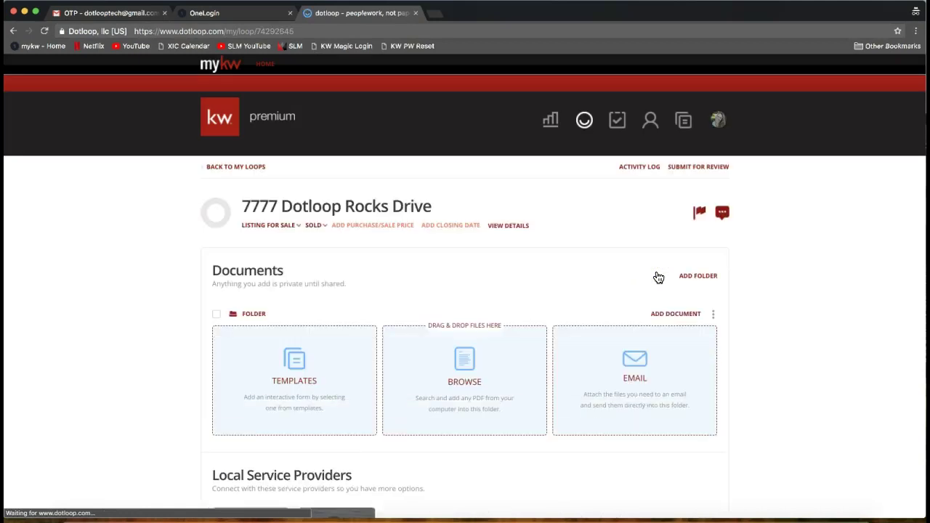
- Start adding a document from templates to the loop's folder and show the Inbox documents
{"action": "scroll", "coordinate": [478, 244], "scroll_direction": "down", "scroll_amount": 1}
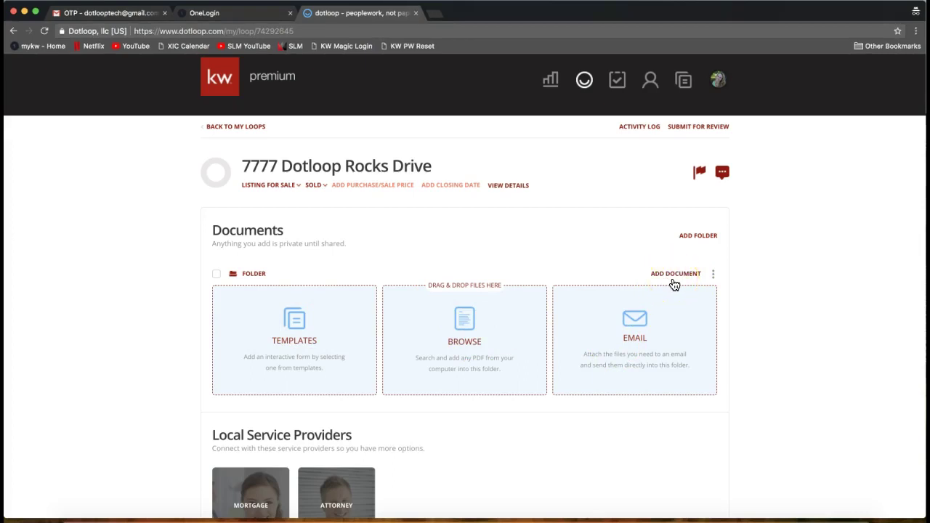
{"action": "left_click", "coordinate": [314, 373]}
{"action": "left_click", "coordinate": [297, 351]}
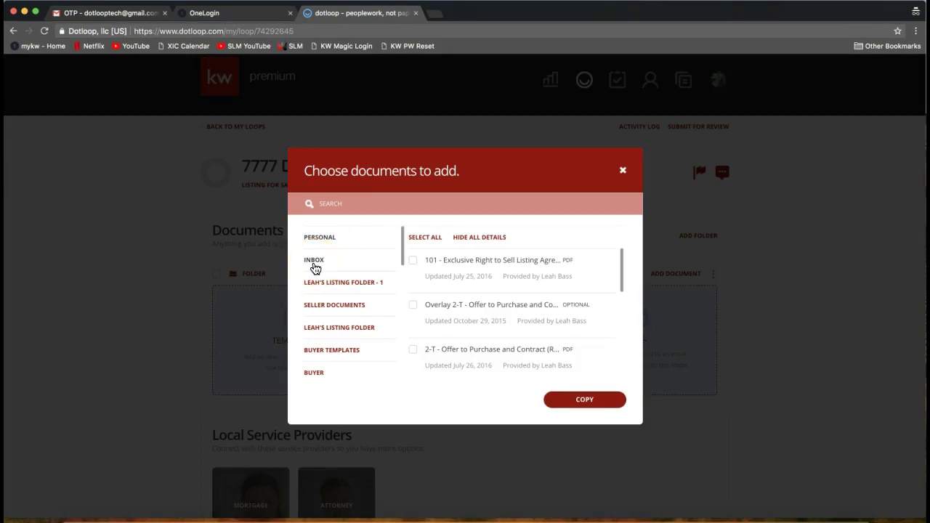
{"action": "left_click", "coordinate": [315, 266]}
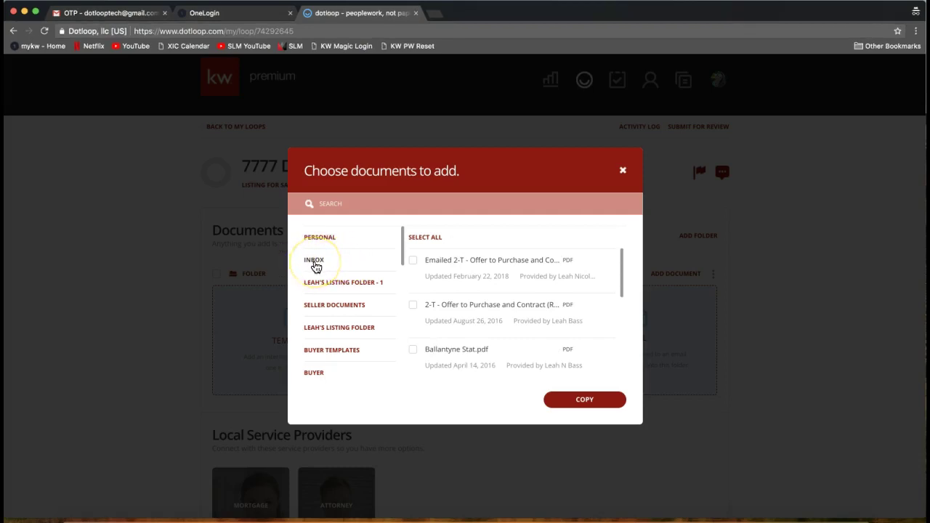
{"action": "left_click", "coordinate": [320, 264]}
{"action": "left_click", "coordinate": [313, 265]}
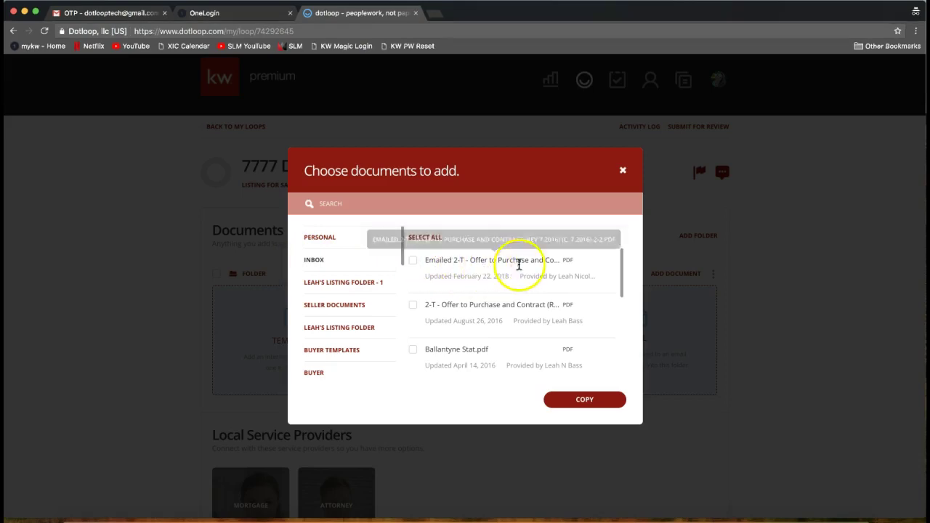
- Copy the Emailed 2-T - Offer to Purchase and Contract document updated February 22, 2018 into the loop
{"action": "left_click_drag", "start_coordinate": [424, 276], "coordinate": [509, 276]}
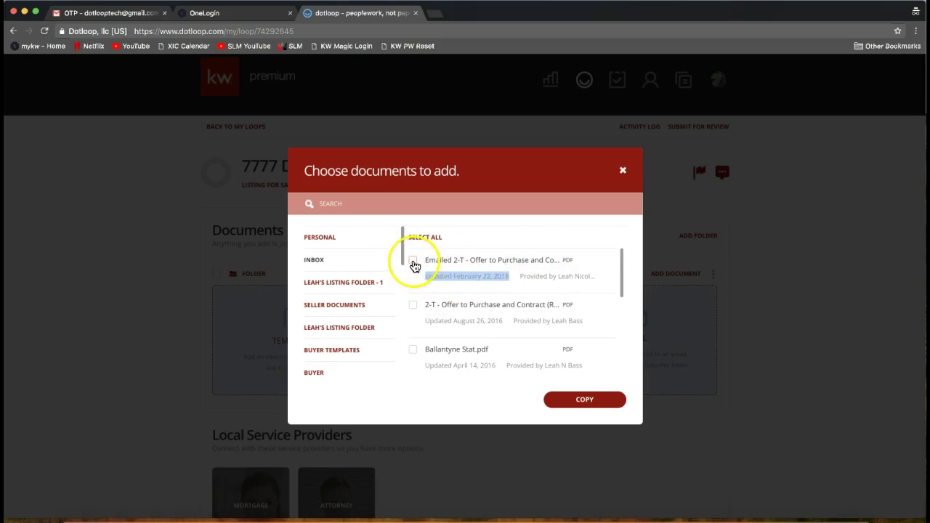
{"action": "left_click", "coordinate": [412, 260]}
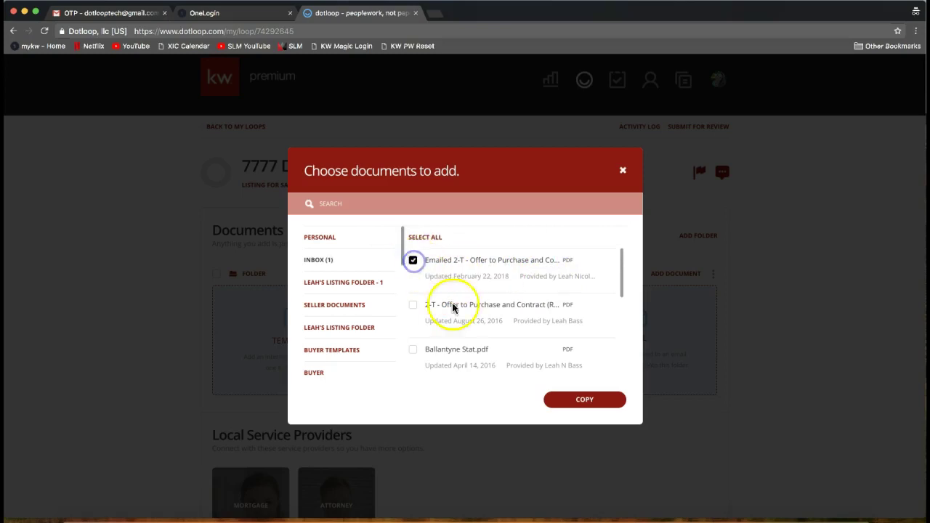
{"action": "left_click", "coordinate": [602, 404]}
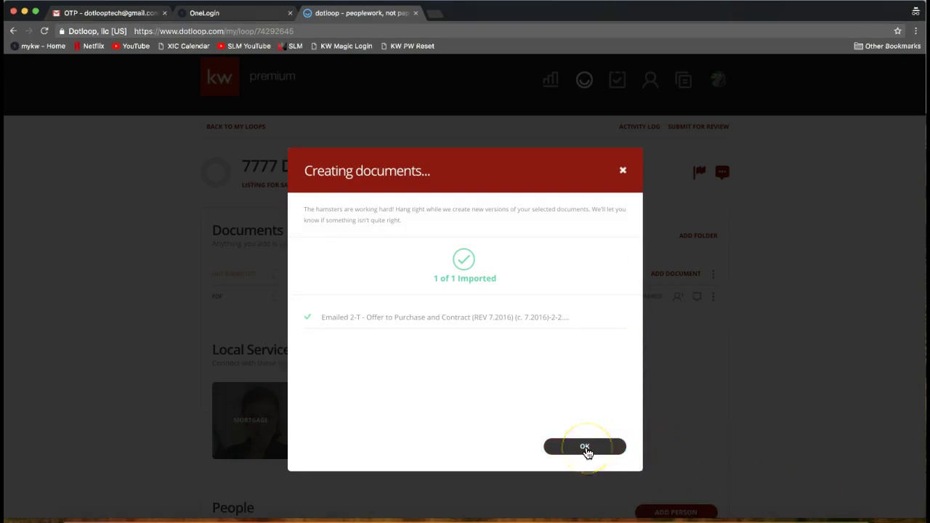
{"action": "left_click", "coordinate": [586, 449]}
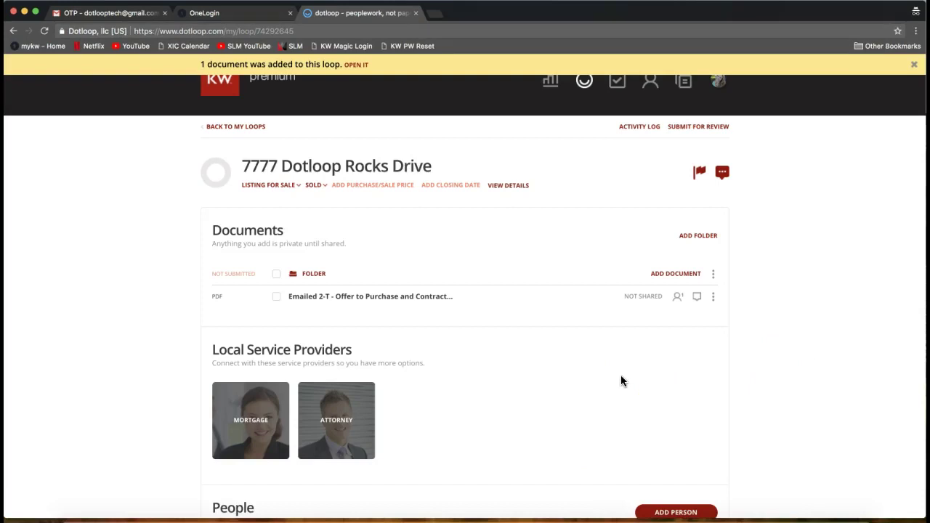
{"action": "scroll", "coordinate": [621, 381], "scroll_direction": "up", "scroll_amount": 1}
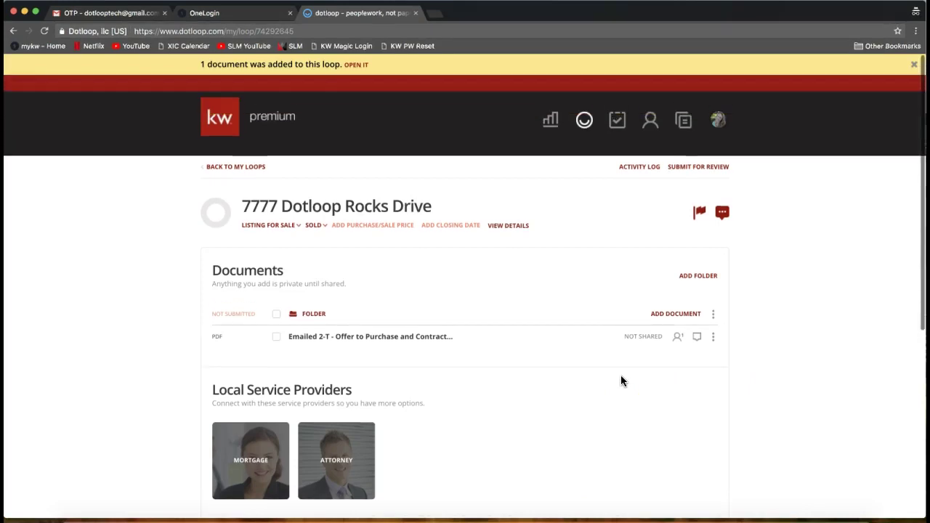
- Add a new folder to the loop's documents and name it Sales Folder
{"action": "left_click", "coordinate": [683, 126]}
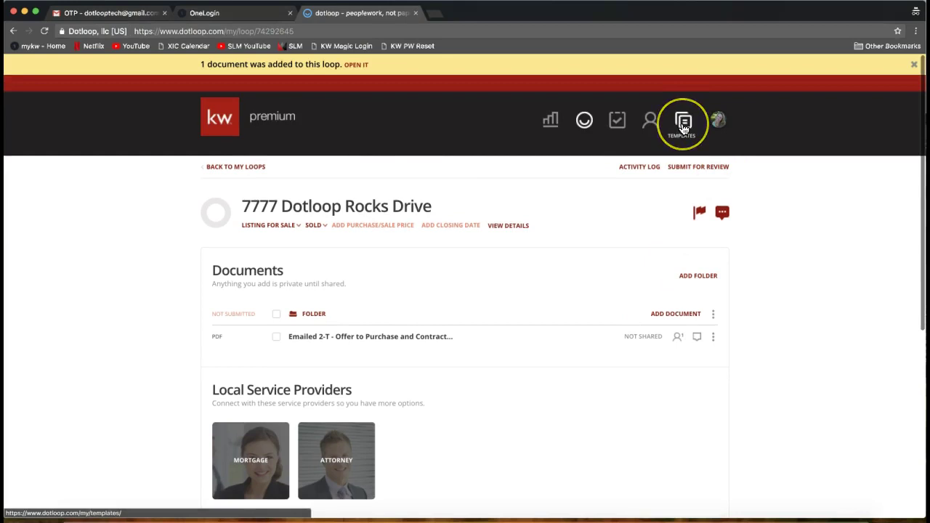
{"action": "left_click", "coordinate": [699, 279]}
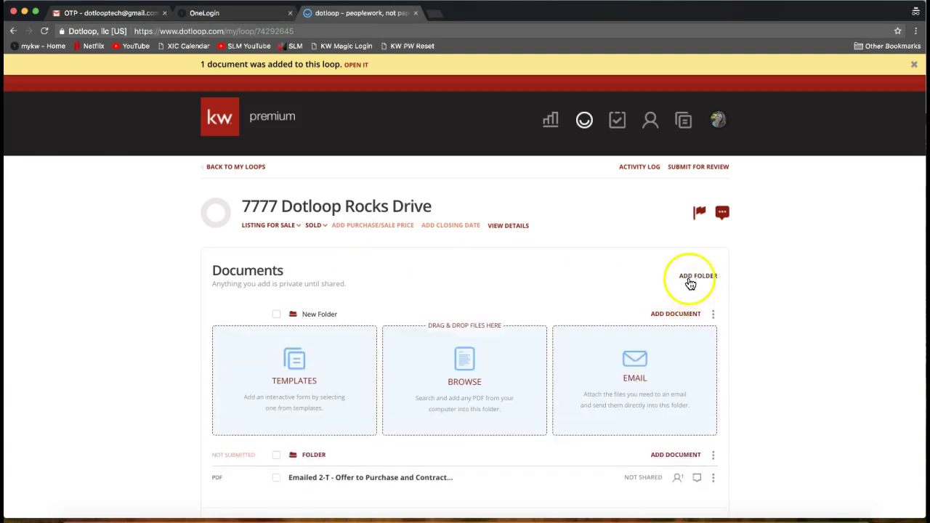
{"action": "scroll", "coordinate": [690, 284], "scroll_direction": "down", "scroll_amount": 2}
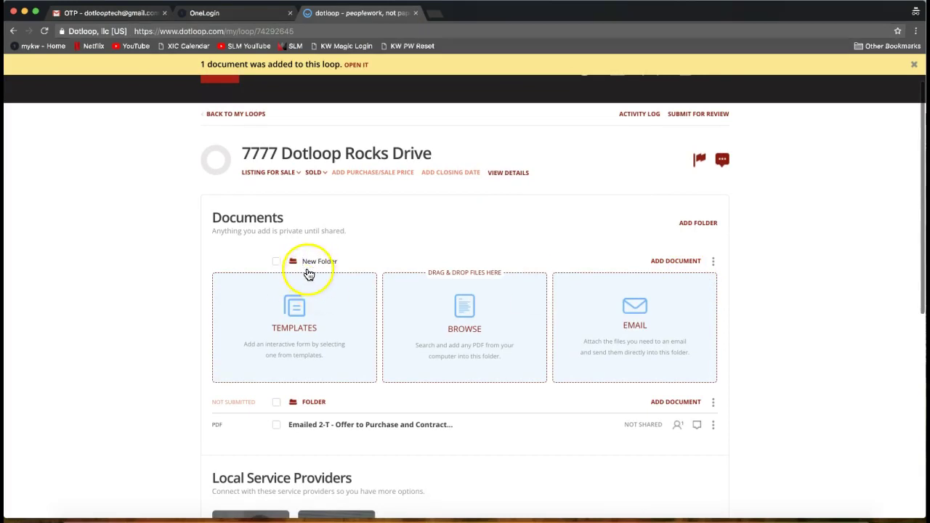
{"action": "double_click", "coordinate": [308, 262]}
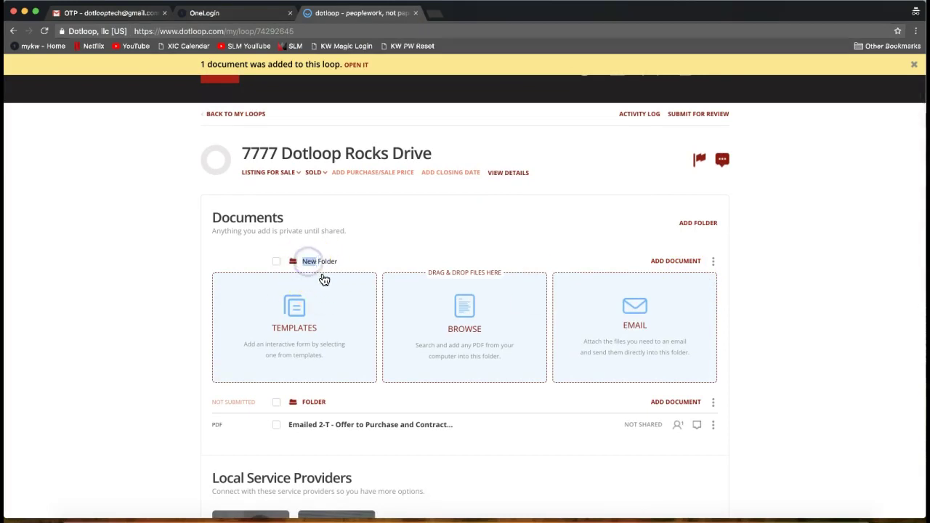
{"action": "type", "text": "Sla"}
{"action": "left_click", "coordinate": [125, 272]}
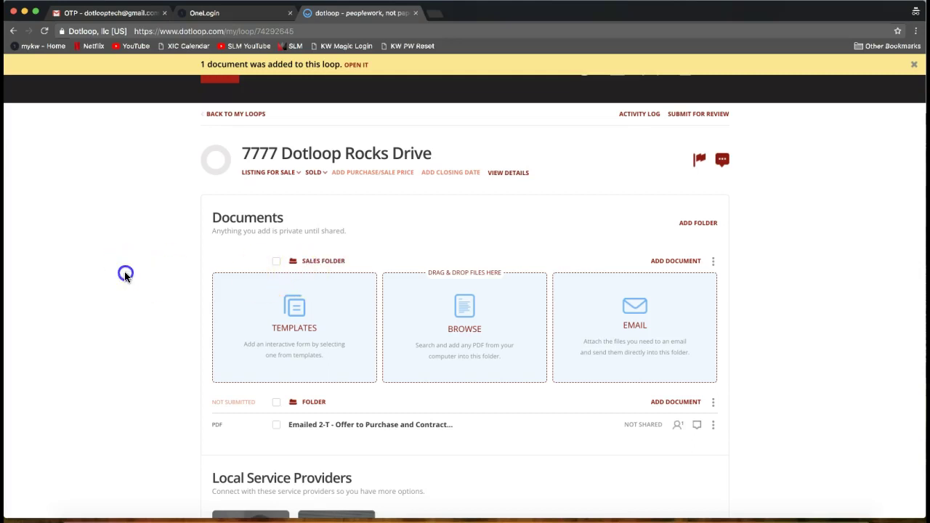
- Show the address for e-mailing files directly into the Sales Folder
{"action": "left_click", "coordinate": [189, 438]}
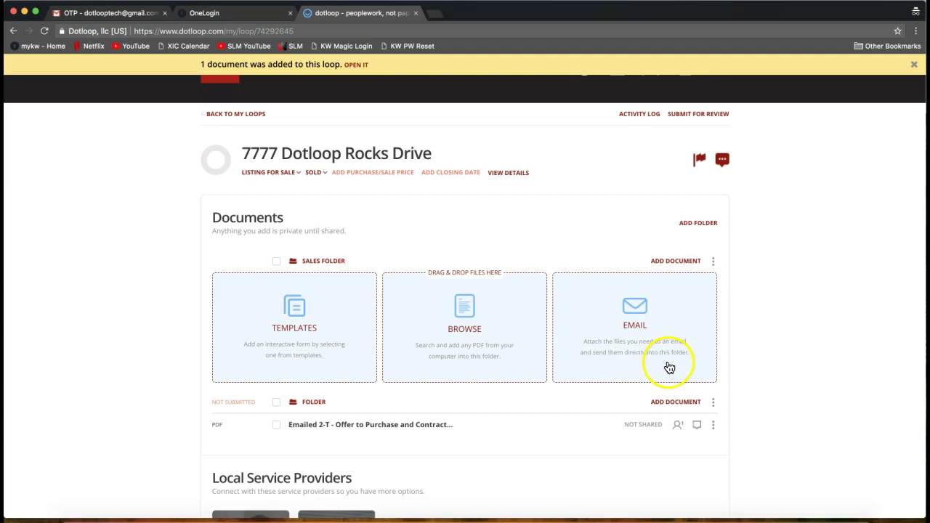
{"action": "left_click", "coordinate": [605, 325]}
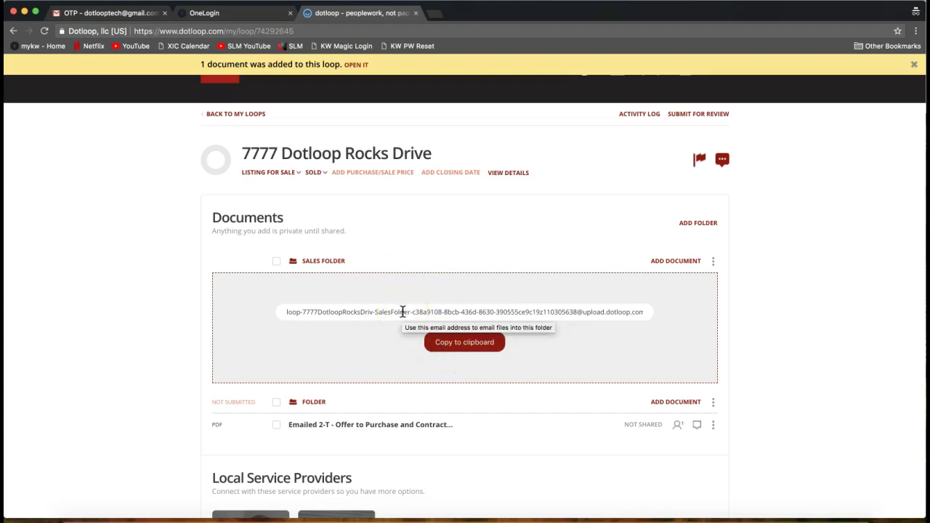
- Copy the Sales Folder's upload e-mail address to the clipboard
{"action": "left_click", "coordinate": [445, 351]}
{"action": "left_click", "coordinate": [454, 349]}
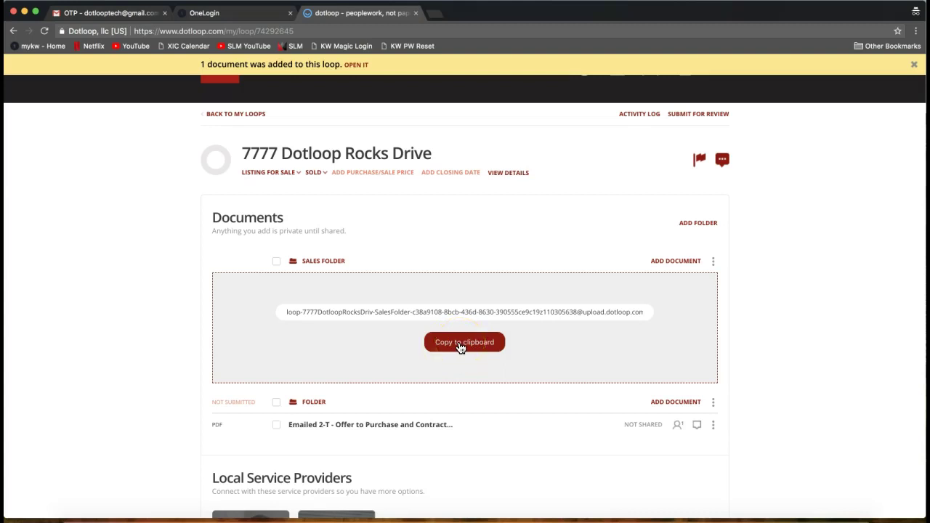
{"action": "left_click", "coordinate": [460, 347]}
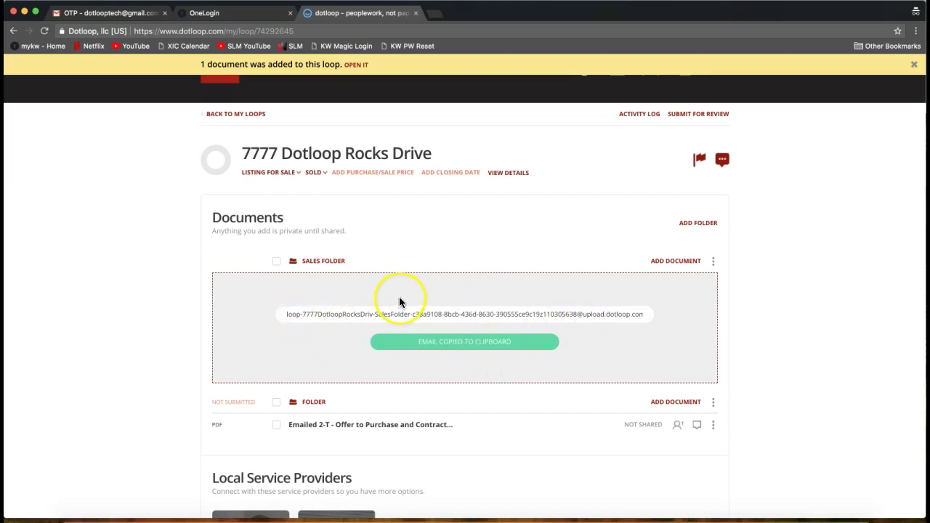
- Switch to Gmail and forward the OTP message with its Offer to Purchase and Contract attachment to the copied Sales Folder address
{"action": "left_click", "coordinate": [119, 13]}
{"action": "left_click", "coordinate": [298, 250]}
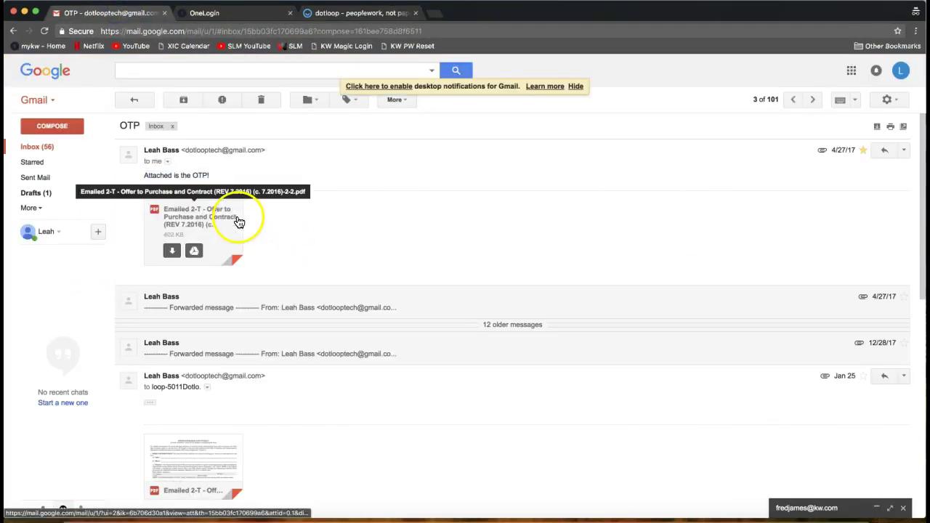
{"action": "mouse_move", "coordinate": [163, 252]}
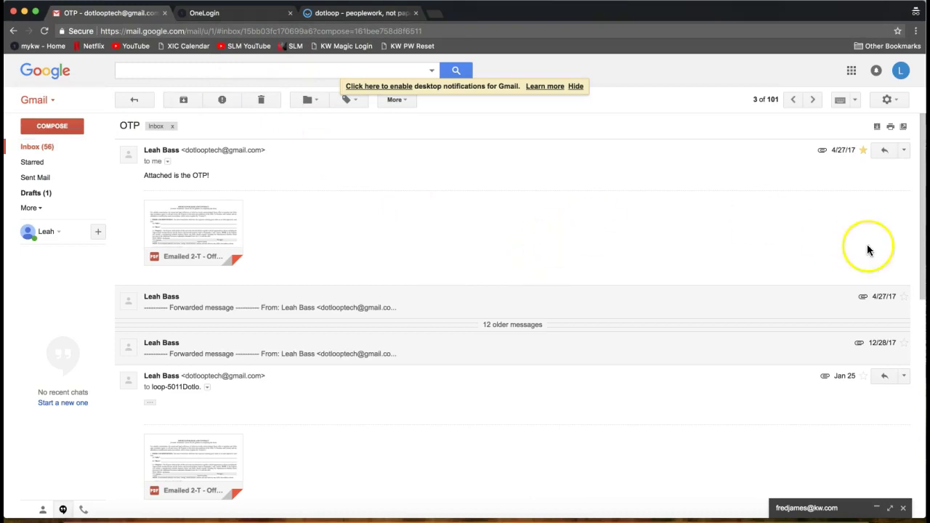
{"action": "left_click", "coordinate": [904, 150]}
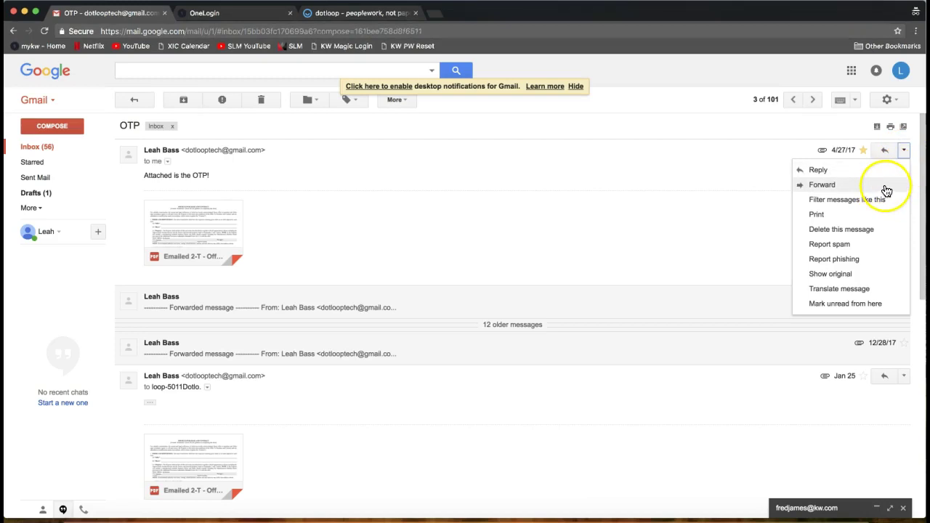
{"action": "left_click", "coordinate": [821, 184]}
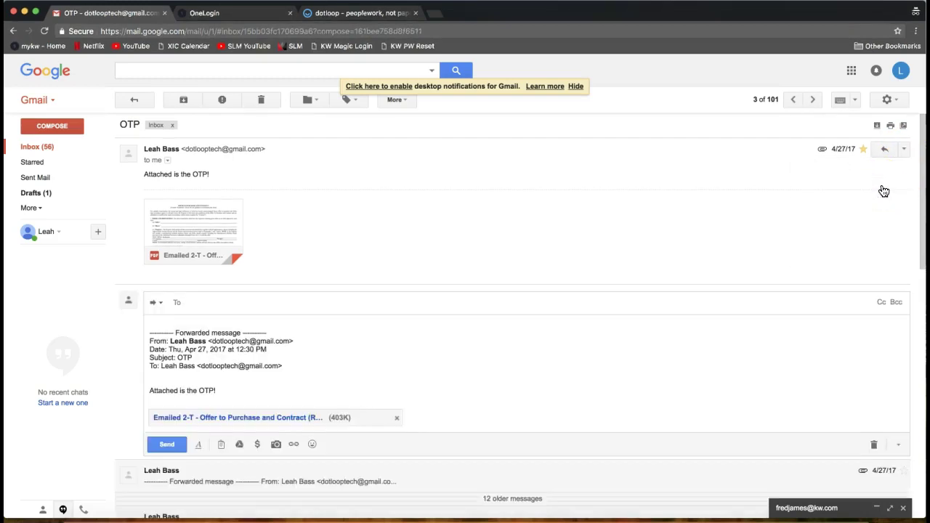
{"action": "right_click", "coordinate": [188, 305]}
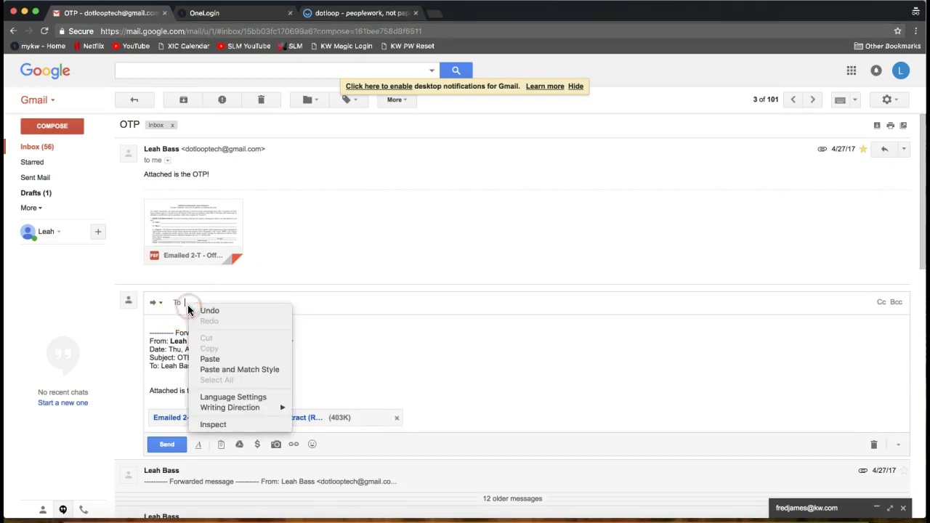
{"action": "left_click", "coordinate": [216, 359]}
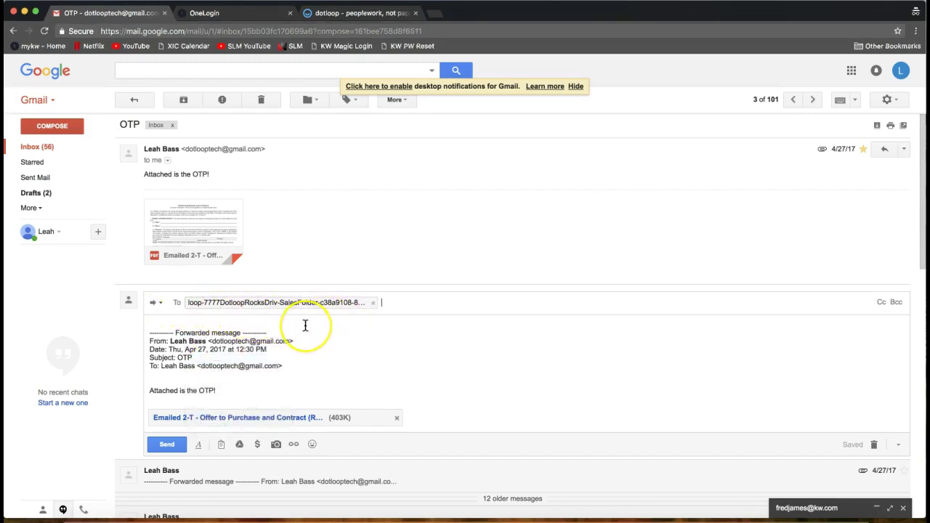
{"action": "left_click", "coordinate": [305, 325]}
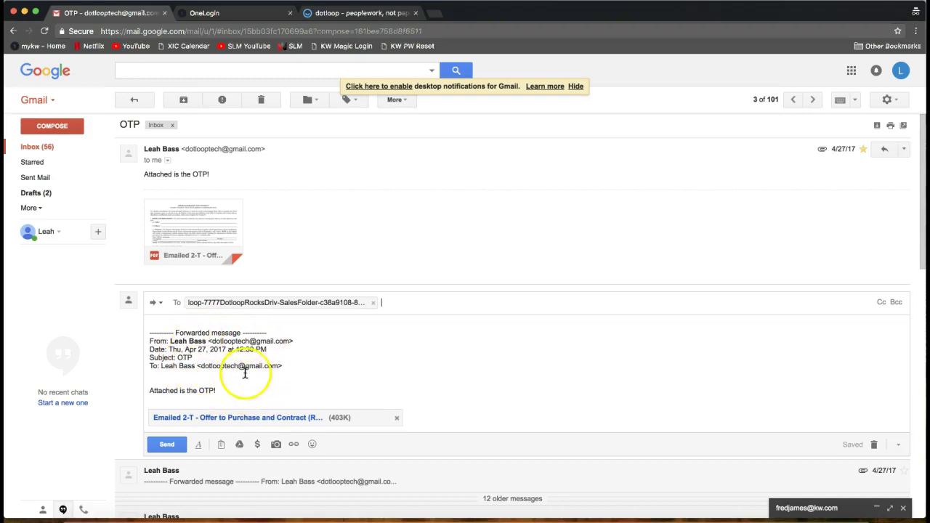
{"action": "left_click", "coordinate": [166, 443]}
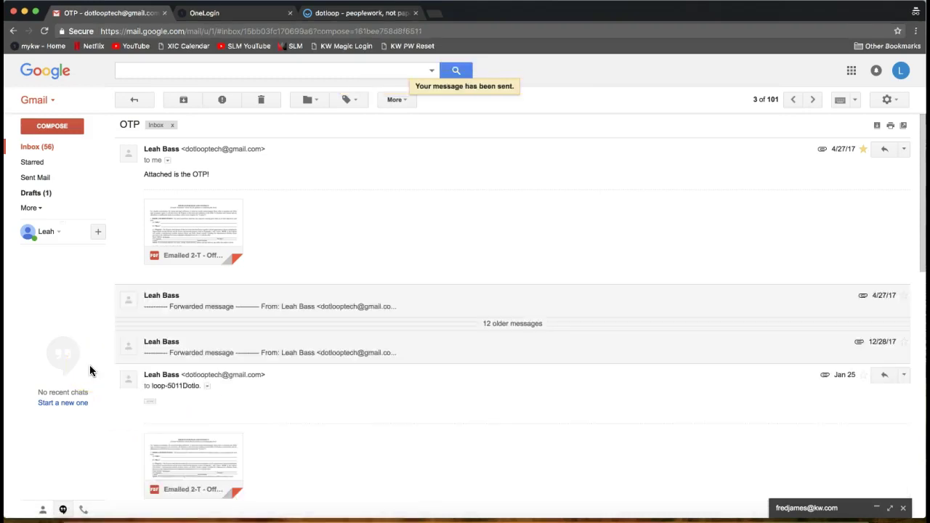
{"action": "left_click", "coordinate": [390, 234]}
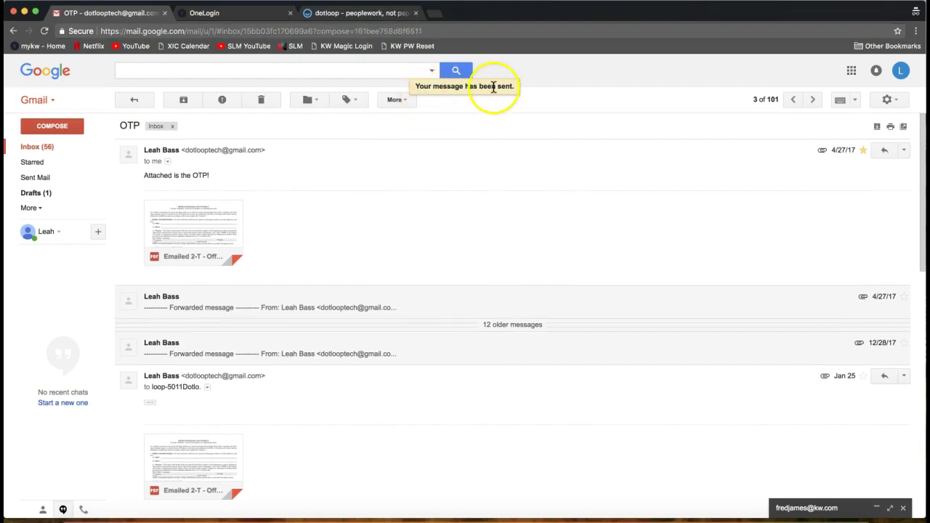
- Switch back to dotloop, reload the 7777 Dotloop Rocks Drive loop, and show the options for adding a document to the Sales Folder
{"action": "left_click", "coordinate": [352, 15]}
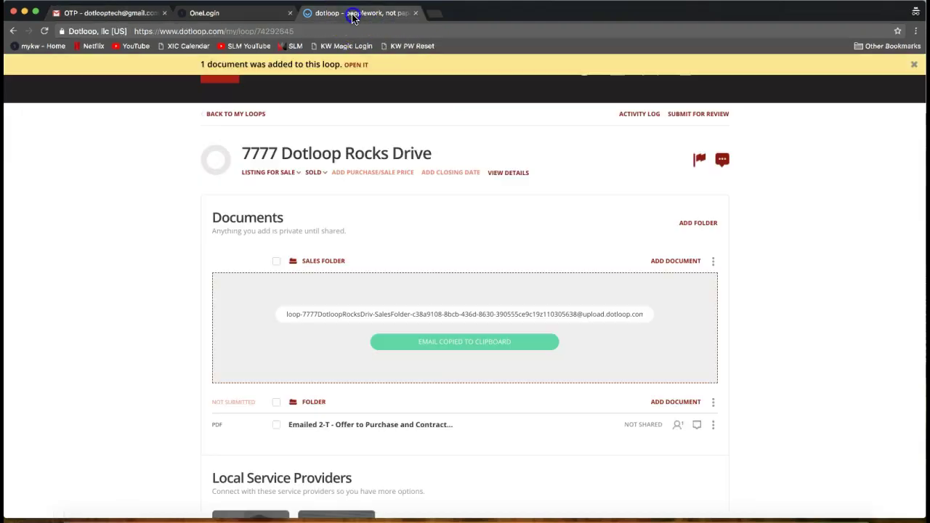
{"action": "left_click", "coordinate": [45, 34]}
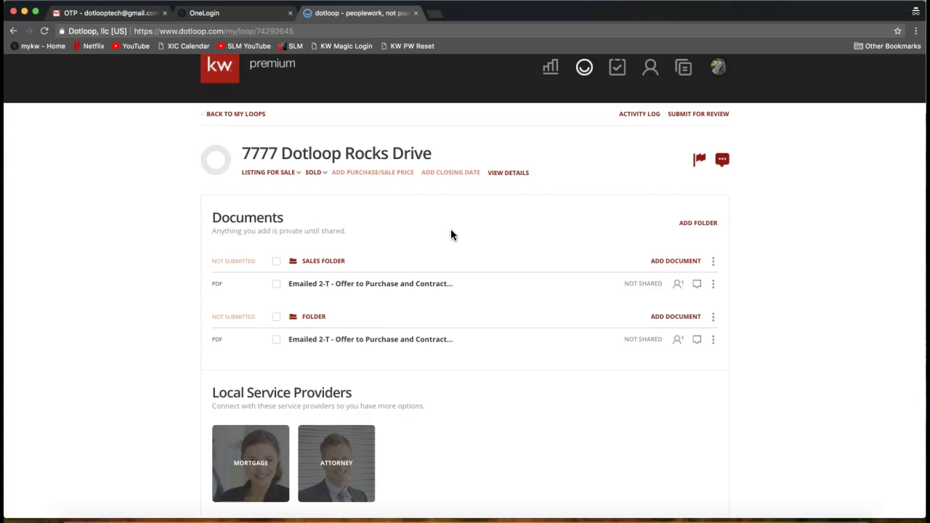
{"action": "left_click", "coordinate": [675, 260]}
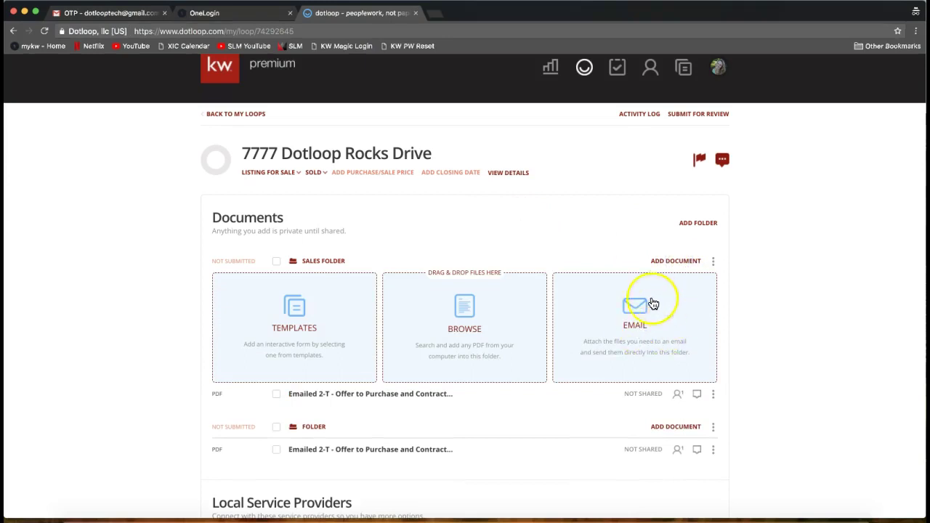